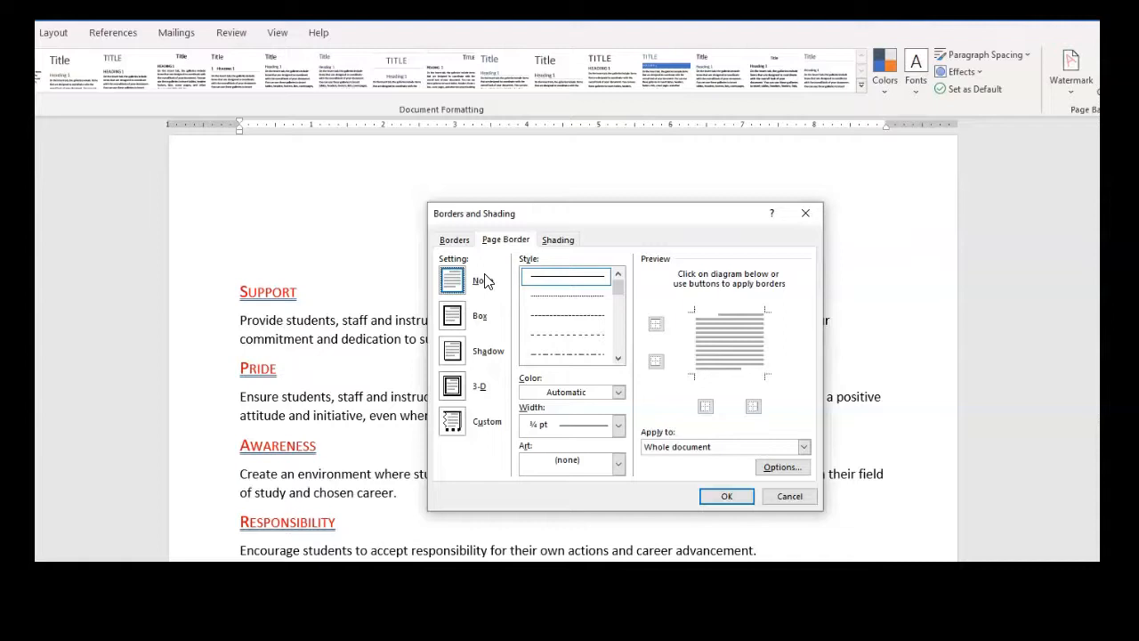
- Choose a box page border with the thick-and-thin double-line style
left_click(452, 318)
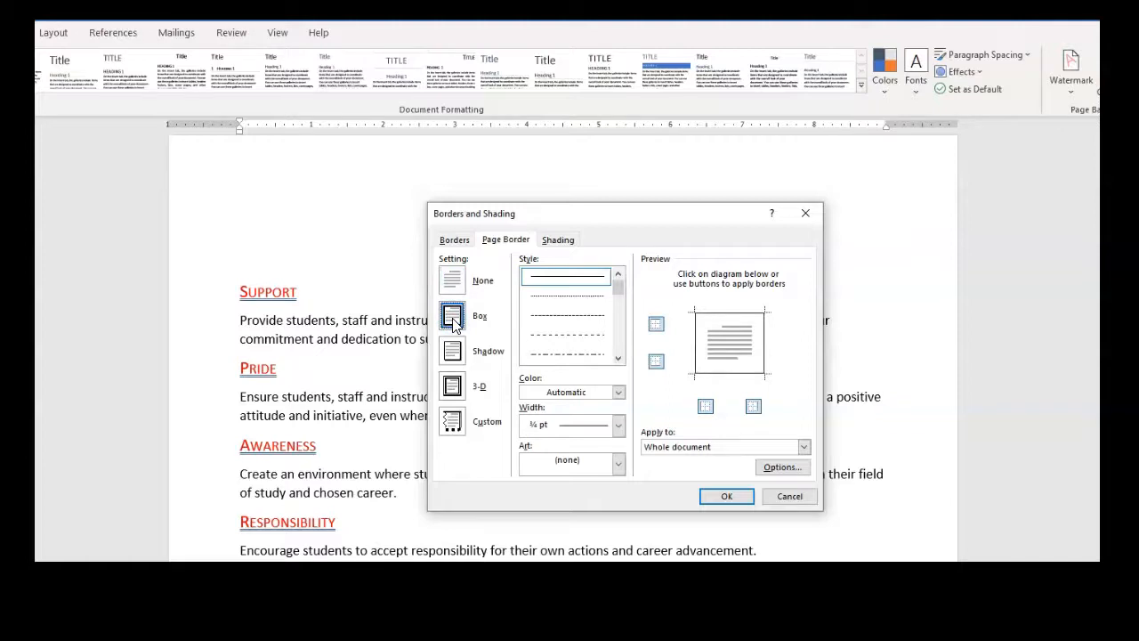
left_click(618, 359)
left_click(618, 359)
left_click(618, 360)
left_click(618, 359)
left_click(619, 359)
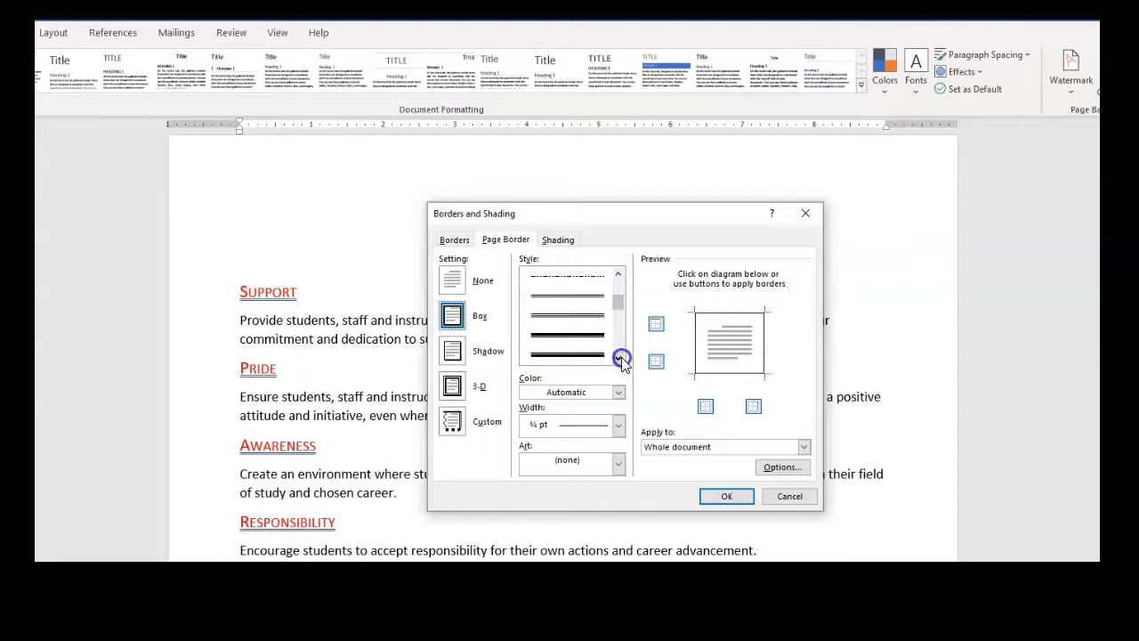
left_click(563, 336)
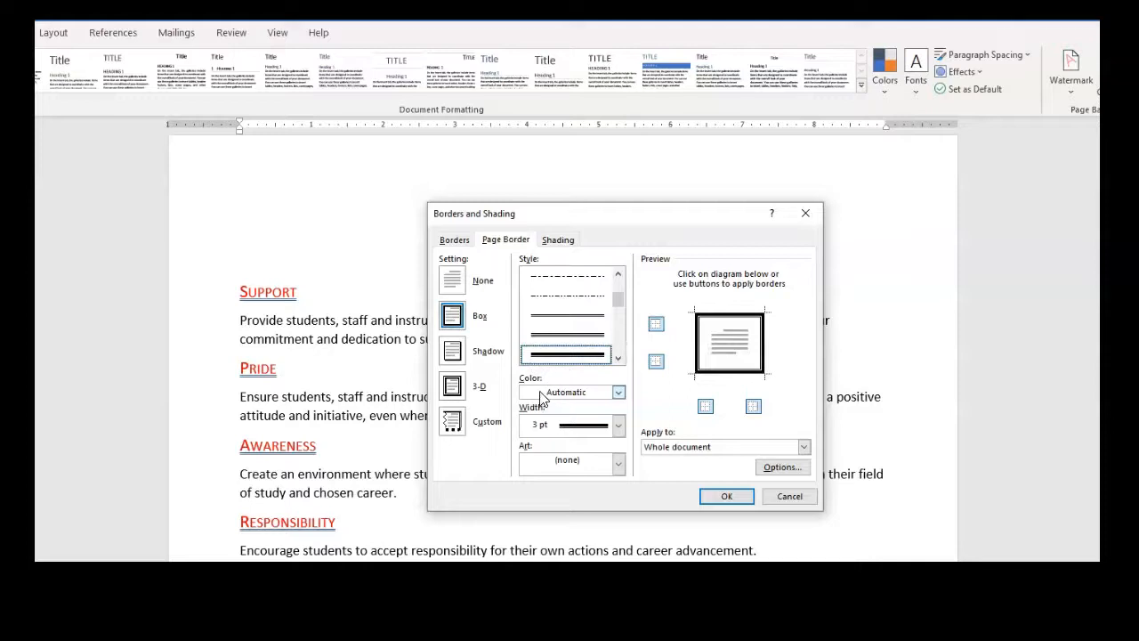
- Set the page border's colour to dark blue and its width to 3 pt, and apply it to the document
left_click(619, 392)
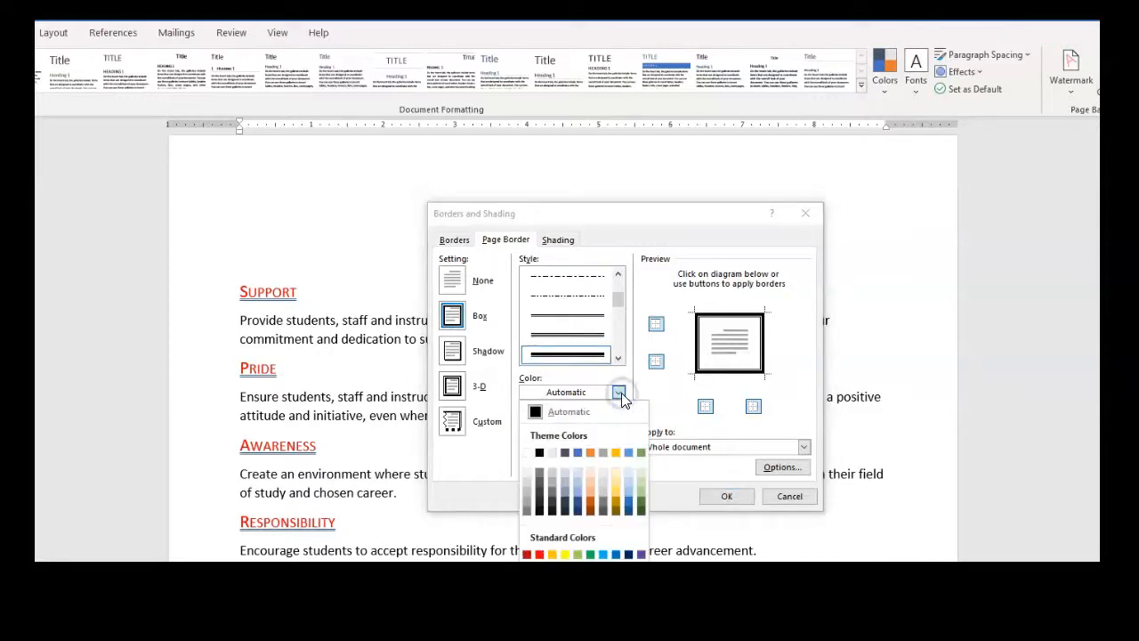
left_click(579, 507)
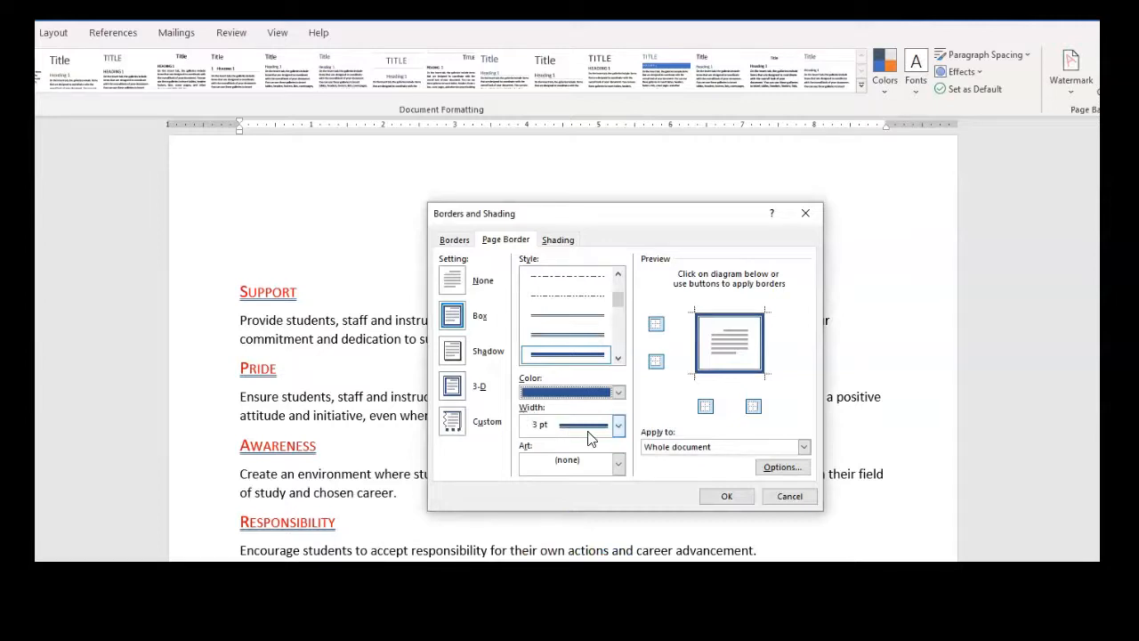
left_click(618, 425)
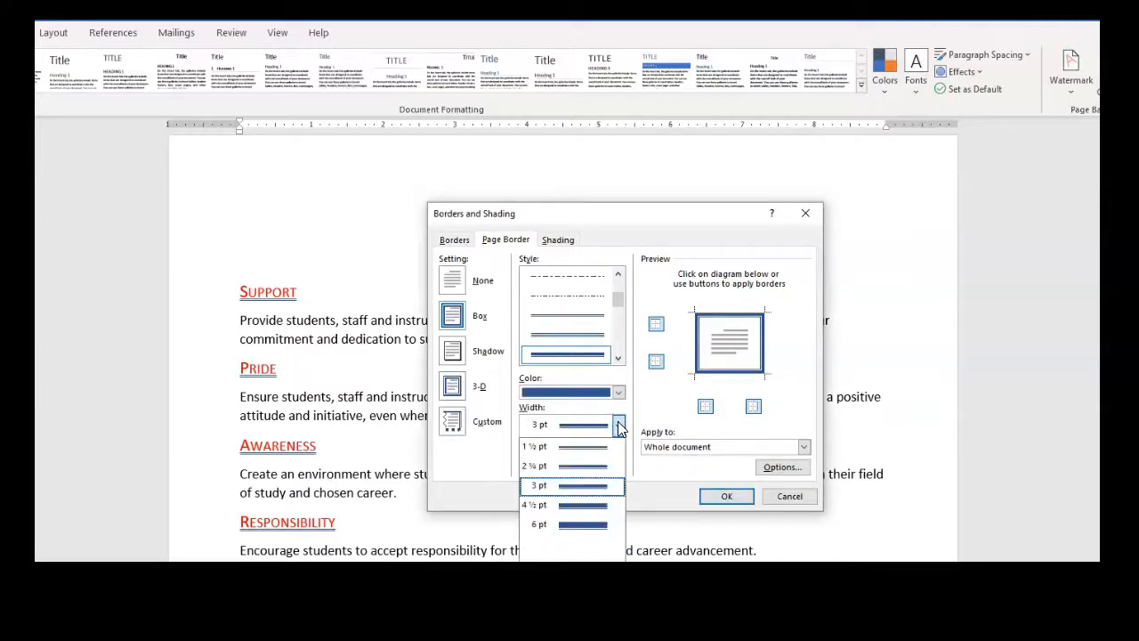
left_click(591, 487)
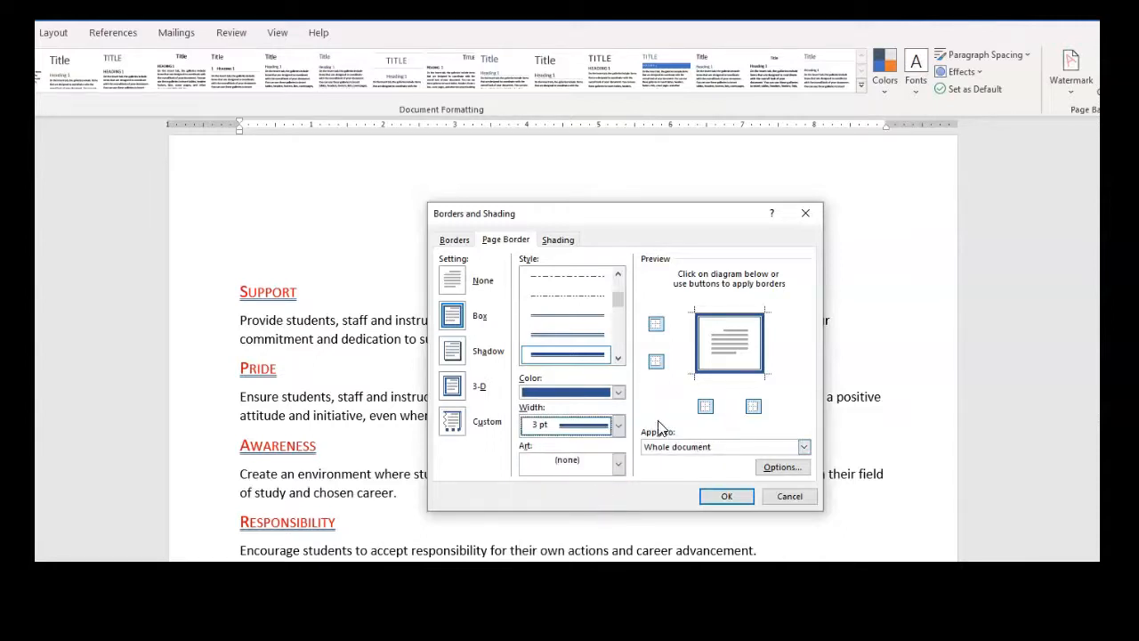
left_click(726, 497)
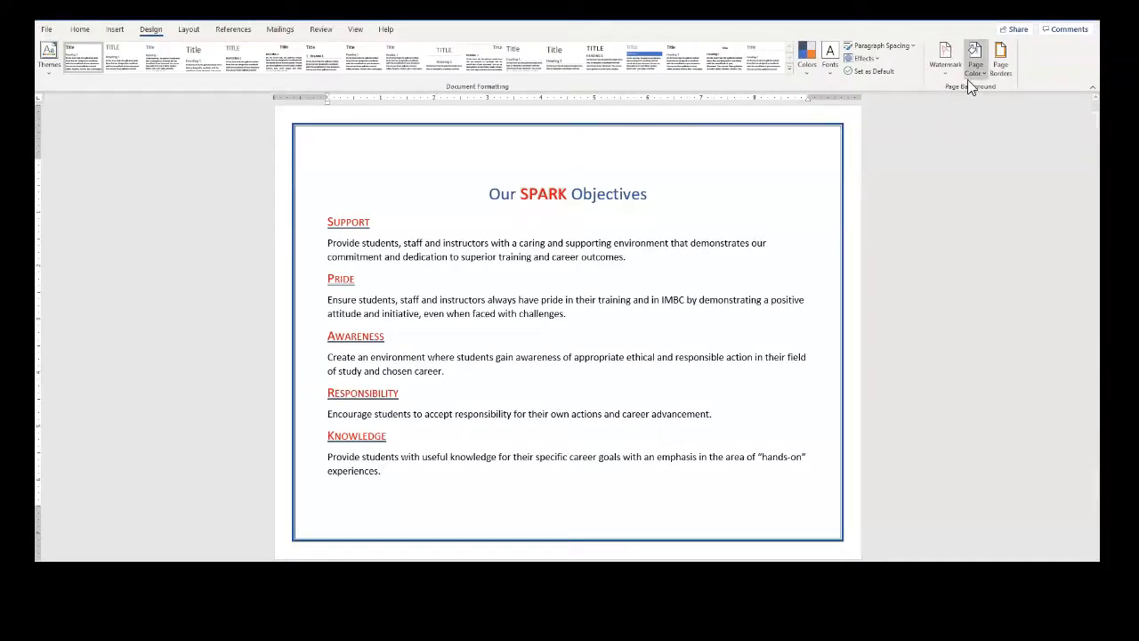
- Reopen the page border settings and remove the left and right sides of the border using the Custom setting
left_click(1043, 66)
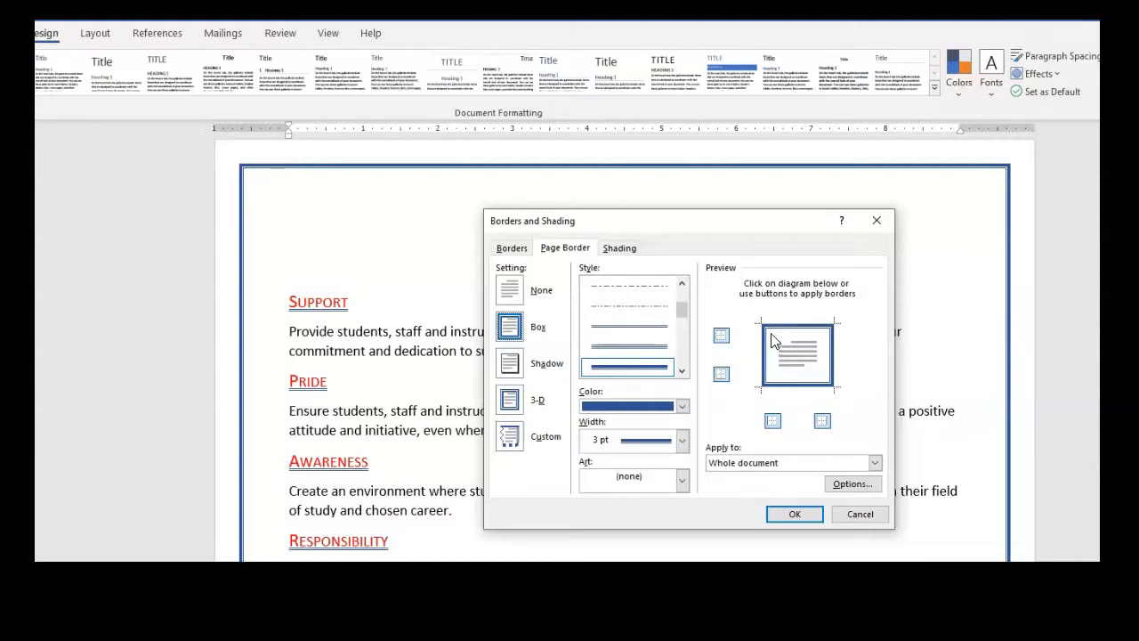
left_click(772, 421)
left_click(820, 422)
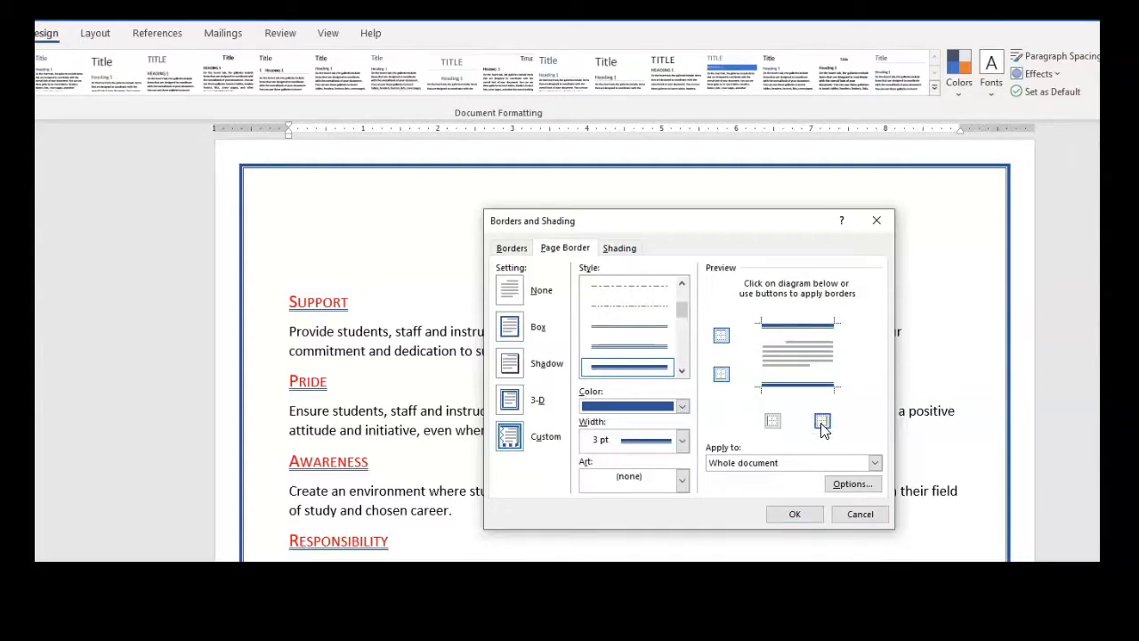
left_click(823, 423)
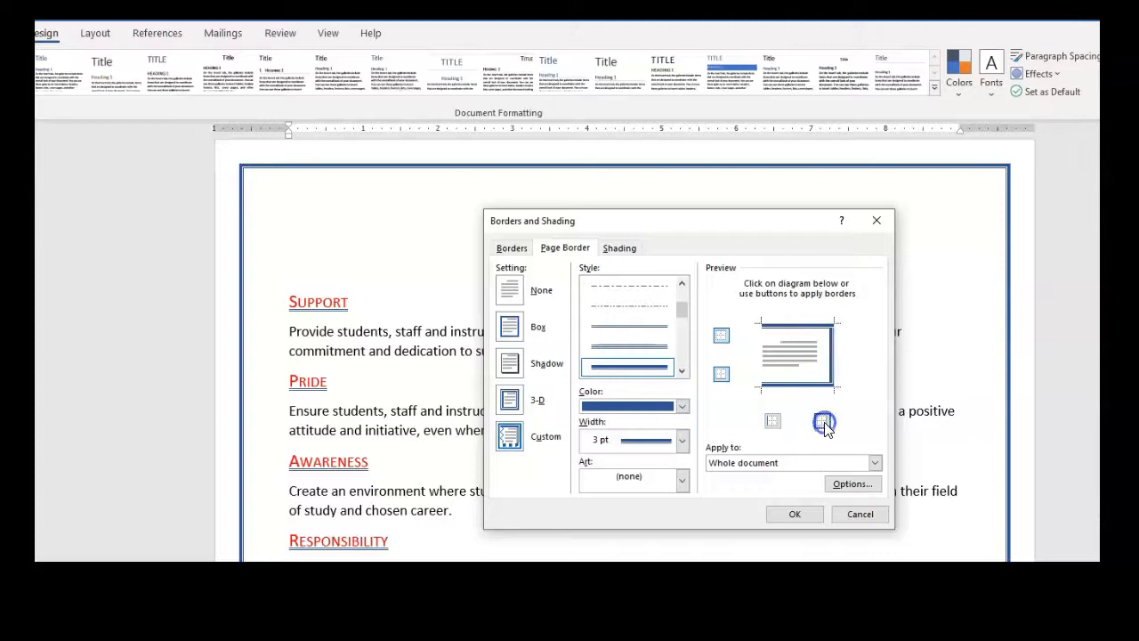
left_click(823, 423)
left_click(510, 443)
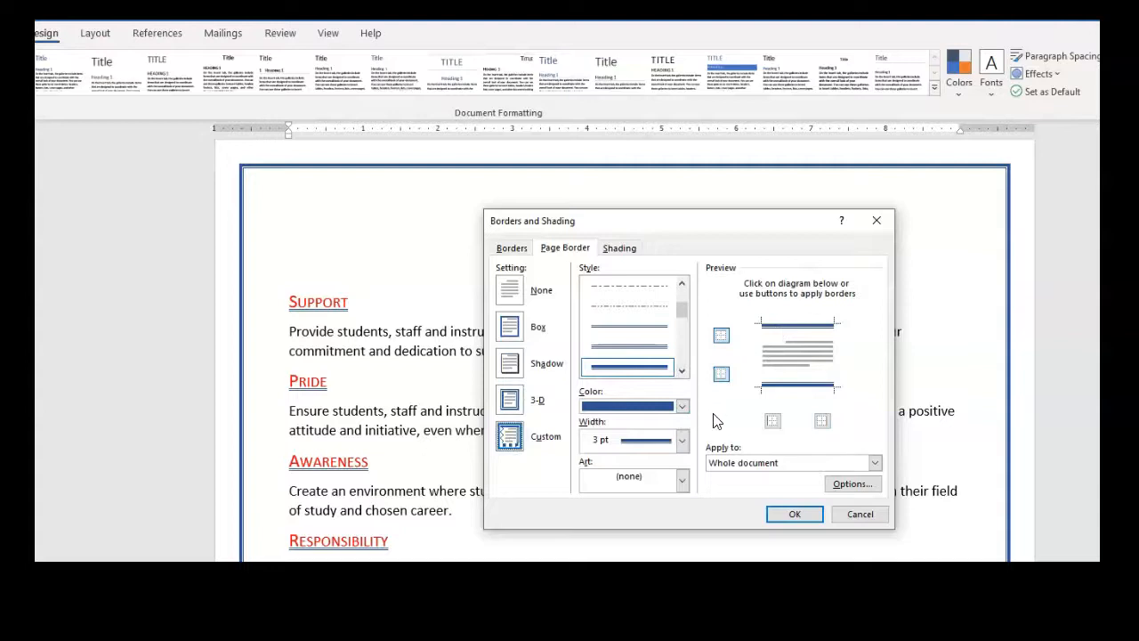
- Add a red border on the page's left side and a dark green one on its right side
left_click(683, 407)
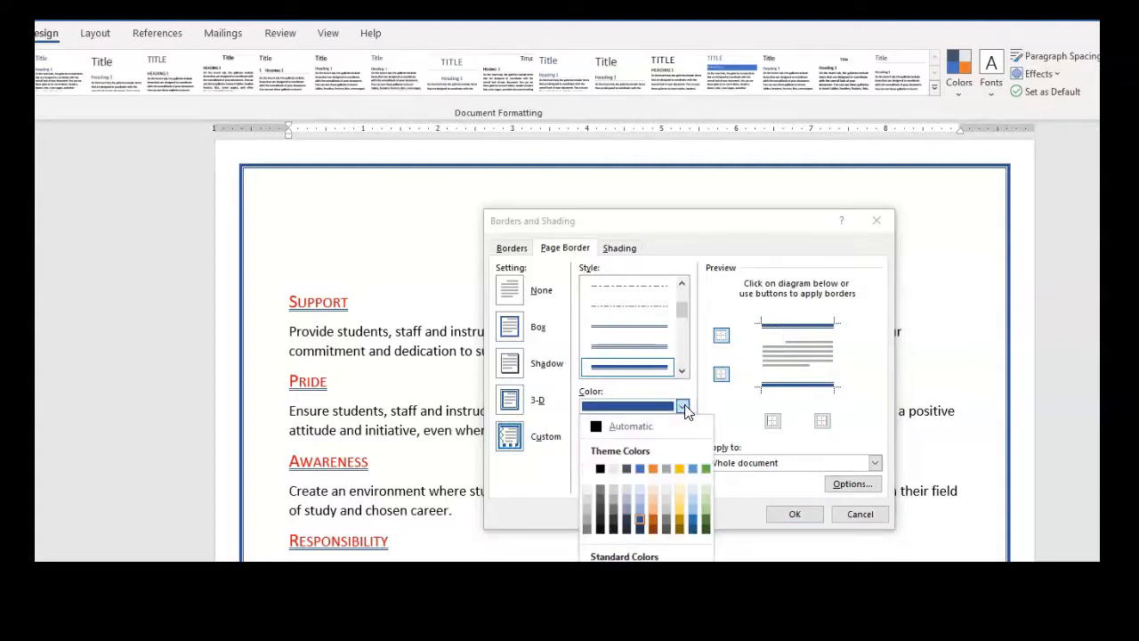
left_click(600, 574)
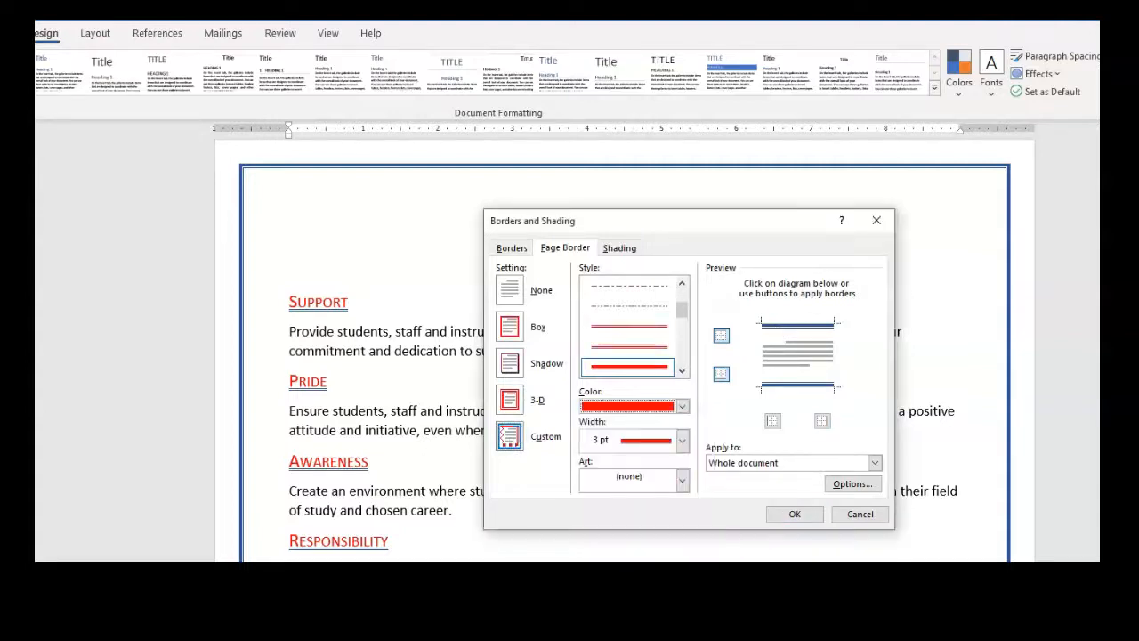
left_click(763, 356)
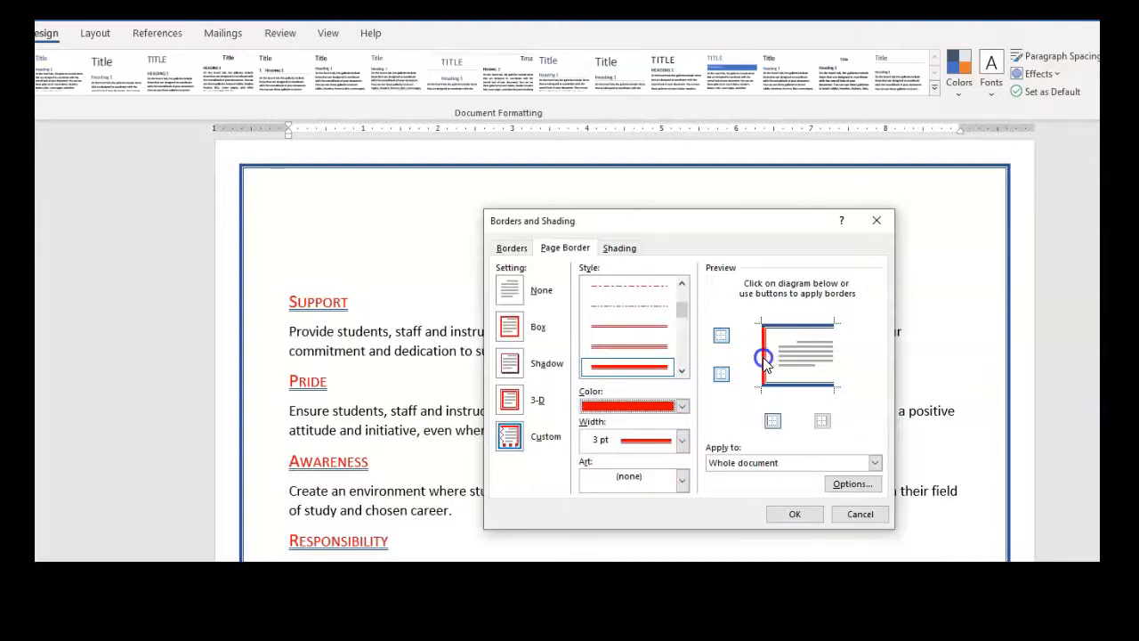
left_click(682, 406)
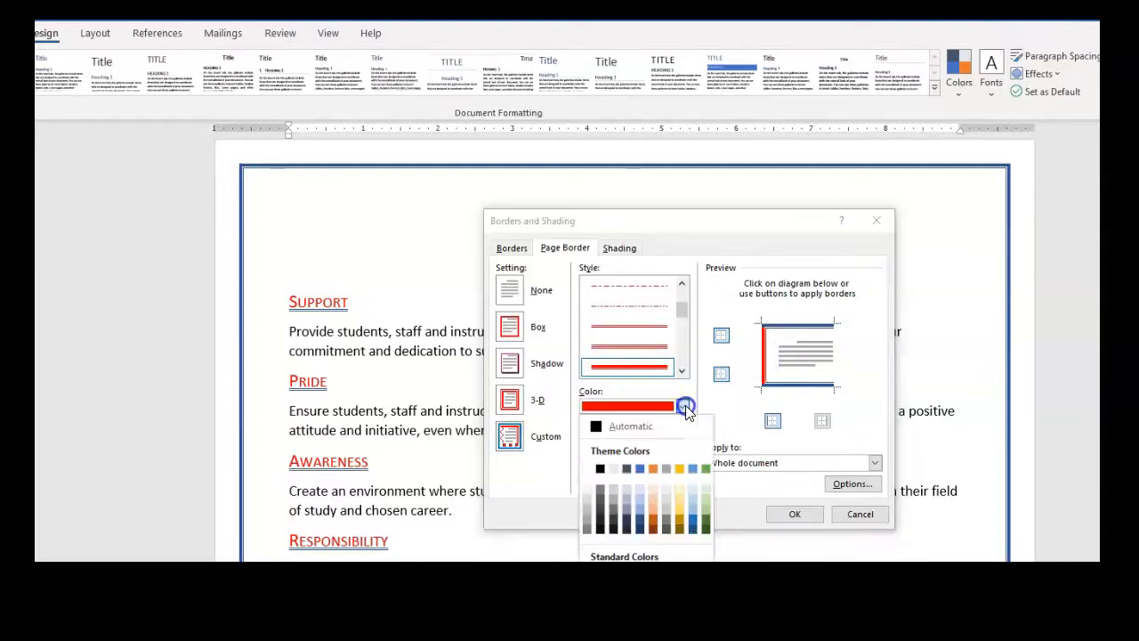
left_click(703, 516)
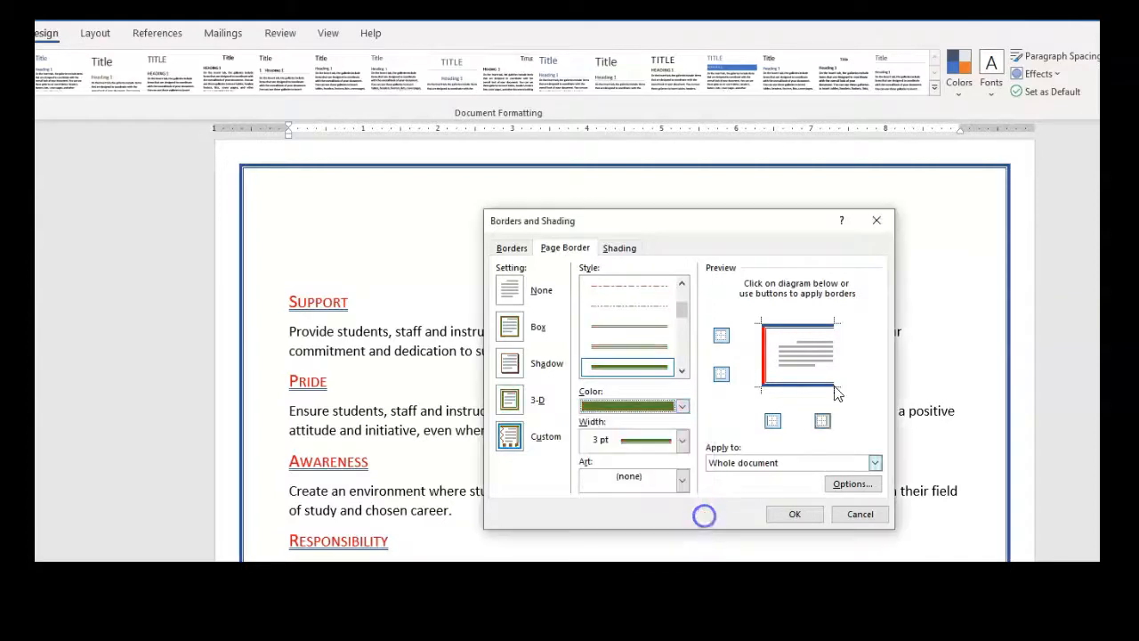
- Make the bottom side of the page border yellow and apply the multicoloured border to the document
left_click(683, 407)
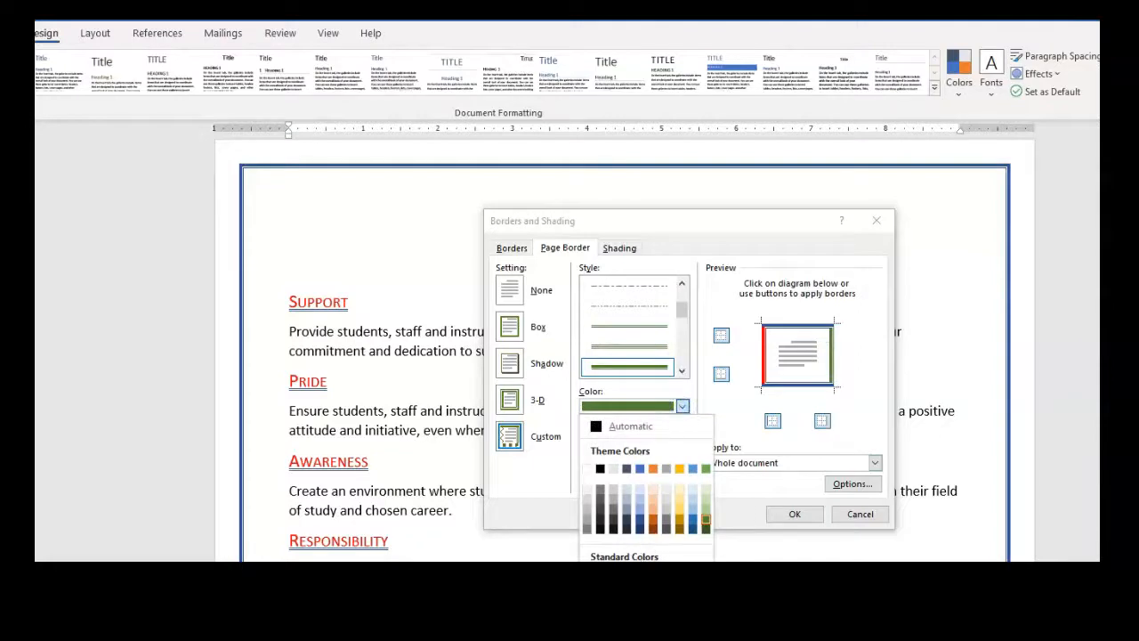
left_click(640, 570)
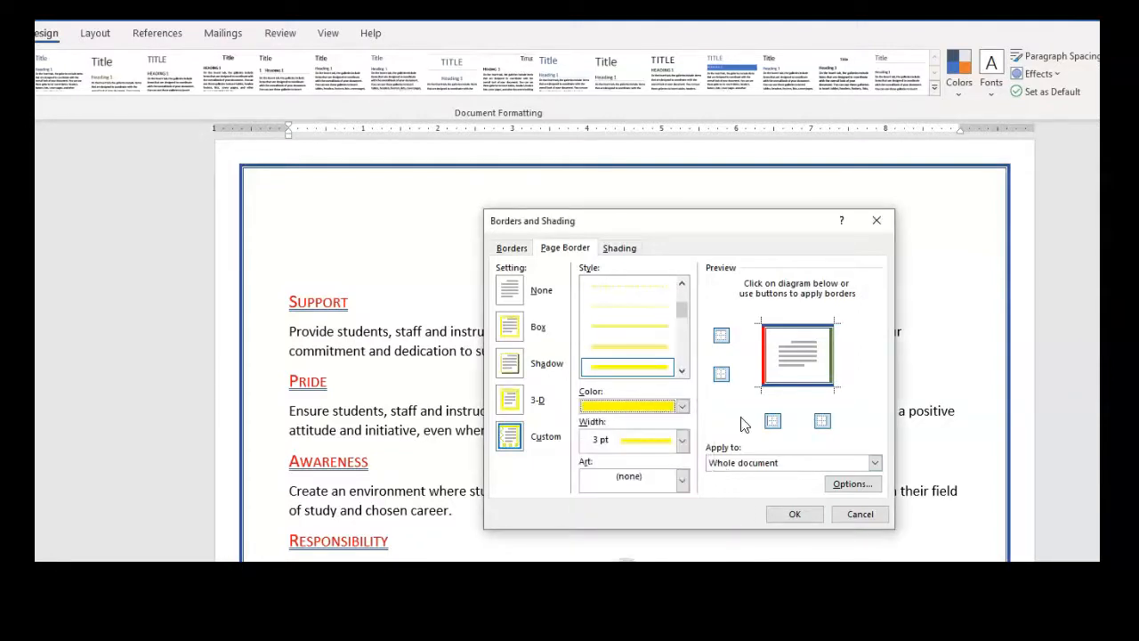
left_click(793, 384)
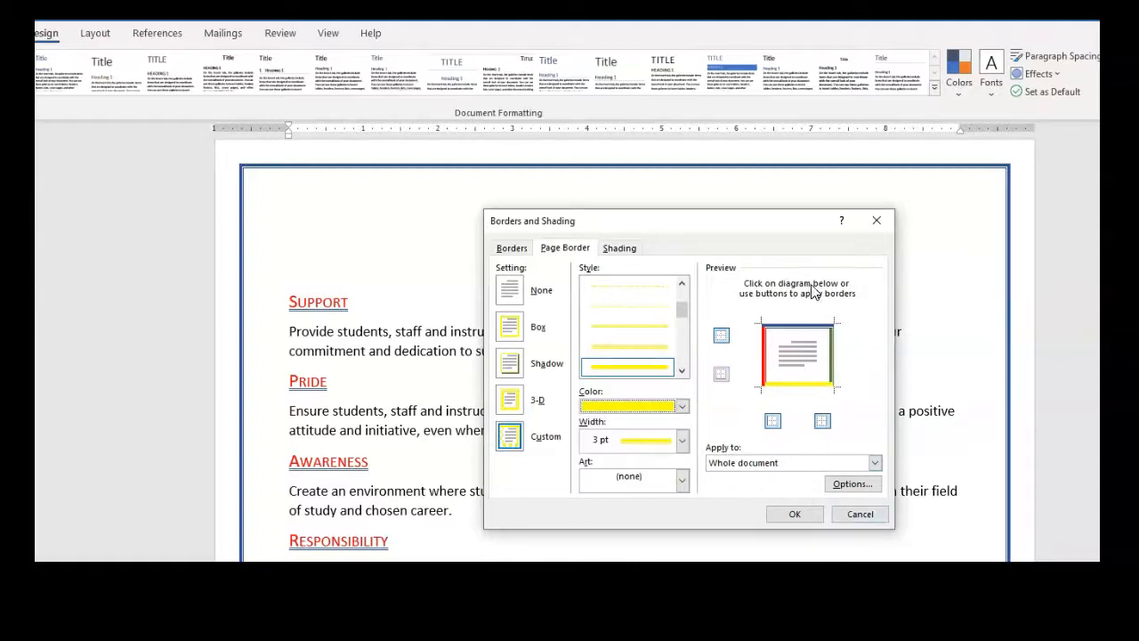
left_click(787, 515)
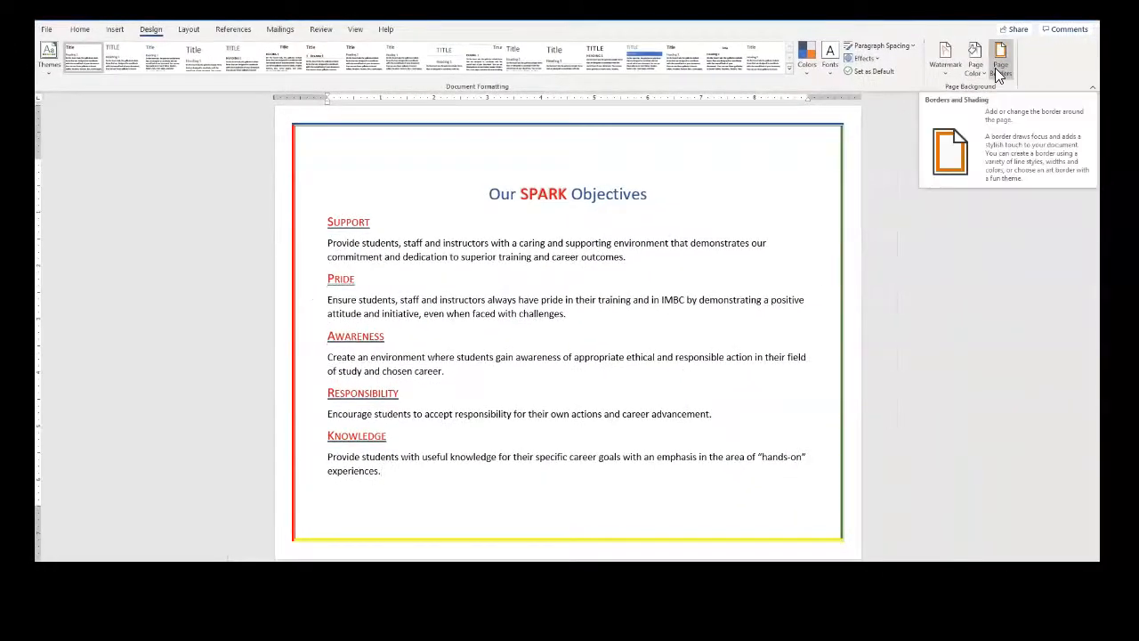
- Reopen the page border settings and choose the bold snowflake pattern as the border art
left_click(1039, 61)
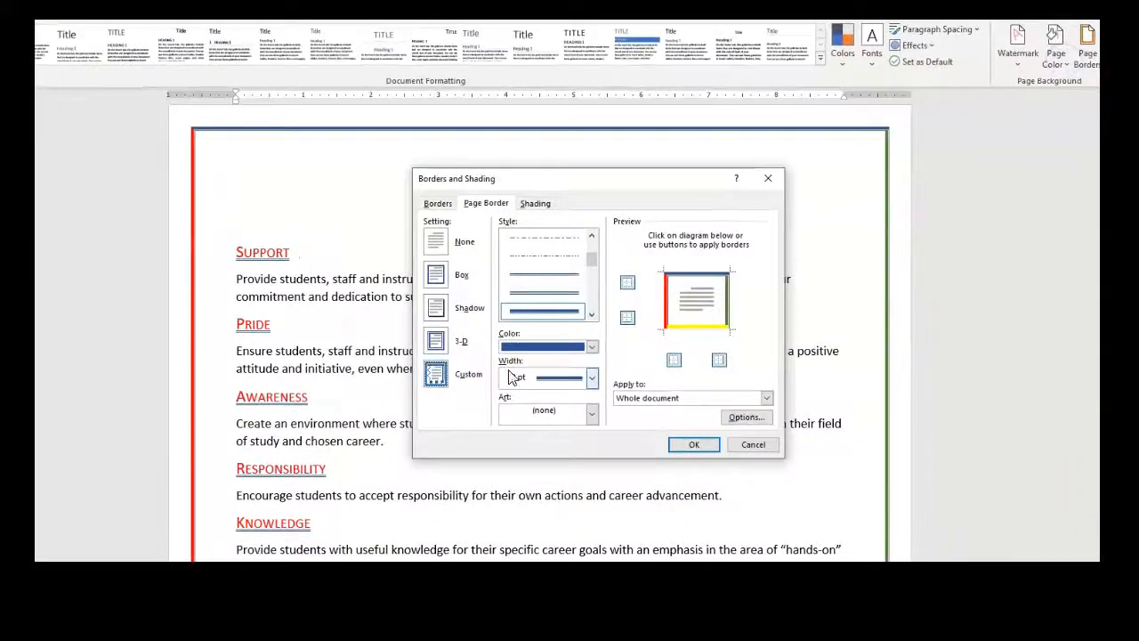
left_click(593, 414)
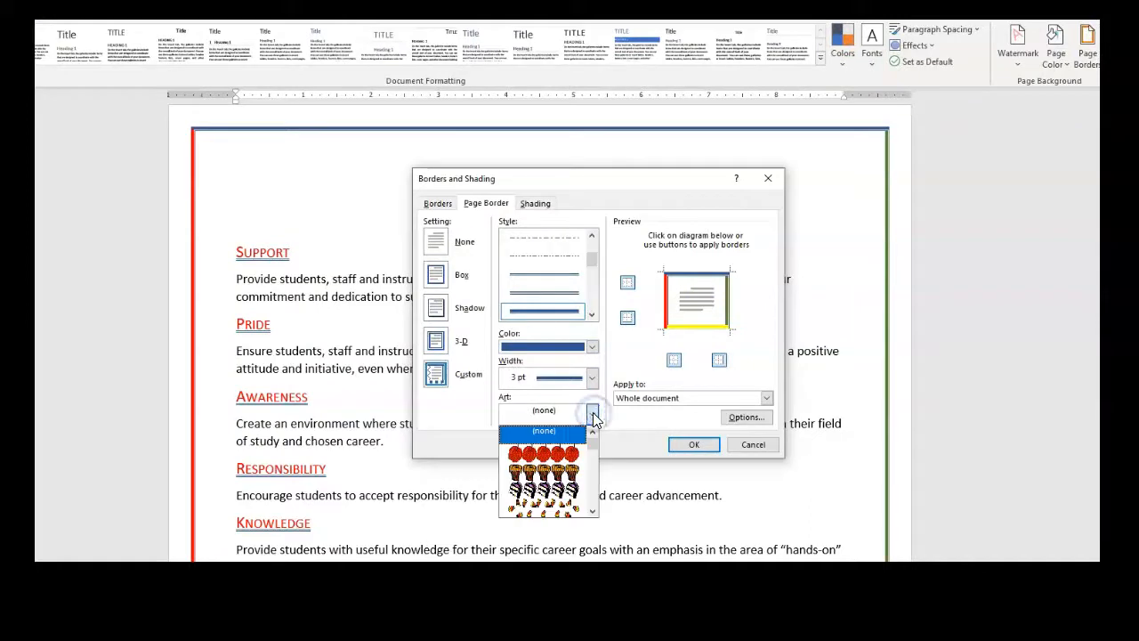
scroll(594, 438, "down", 5)
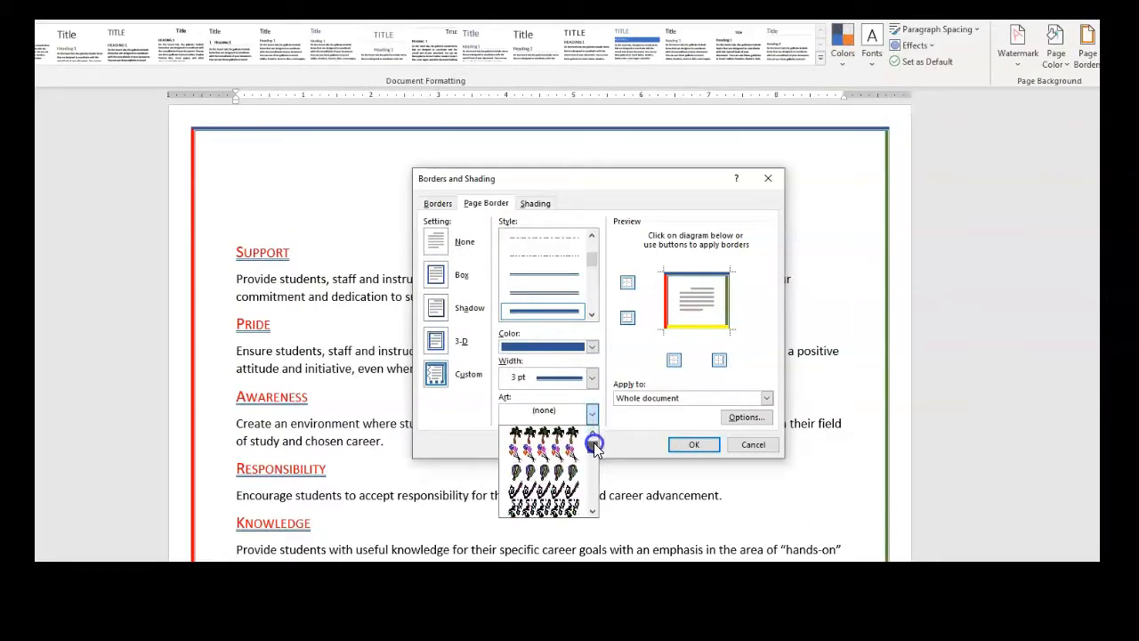
scroll(593, 450, "down", 5)
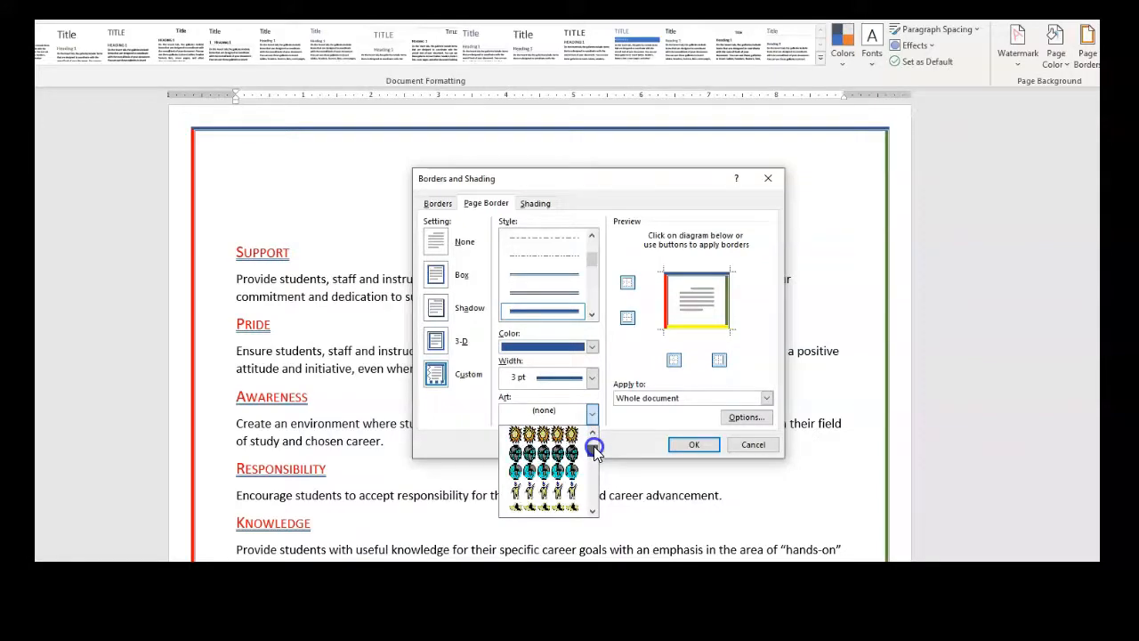
scroll(595, 455, "down", 3)
mouse_move(594, 456)
left_mouse_down()
mouse_move(594, 481)
mouse_move(594, 466)
left_mouse_up()
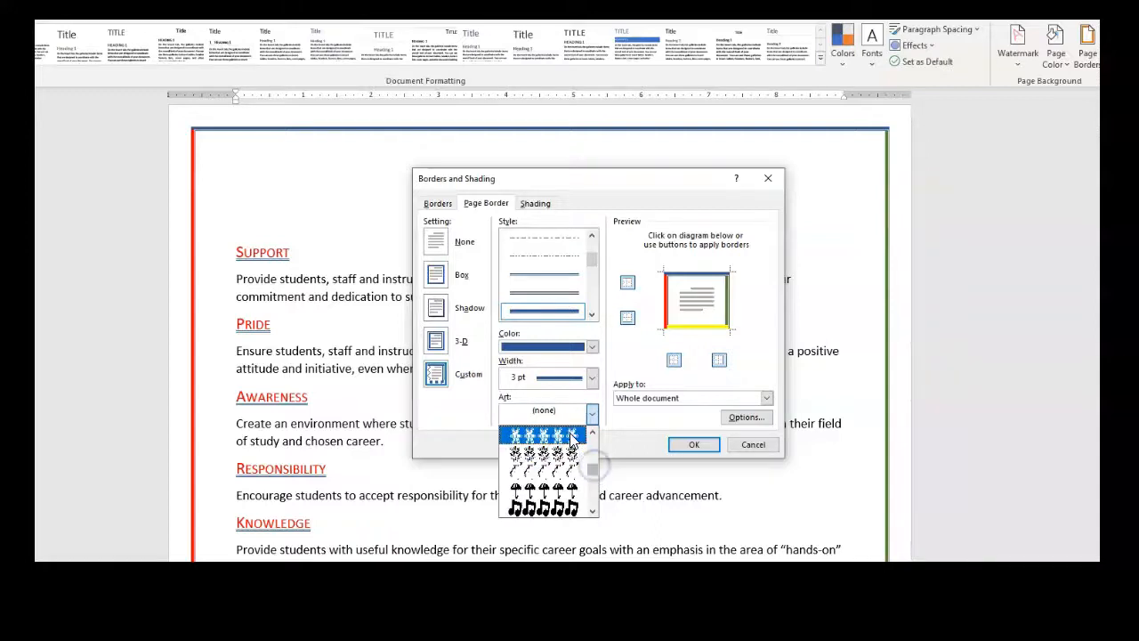
left_click(569, 433)
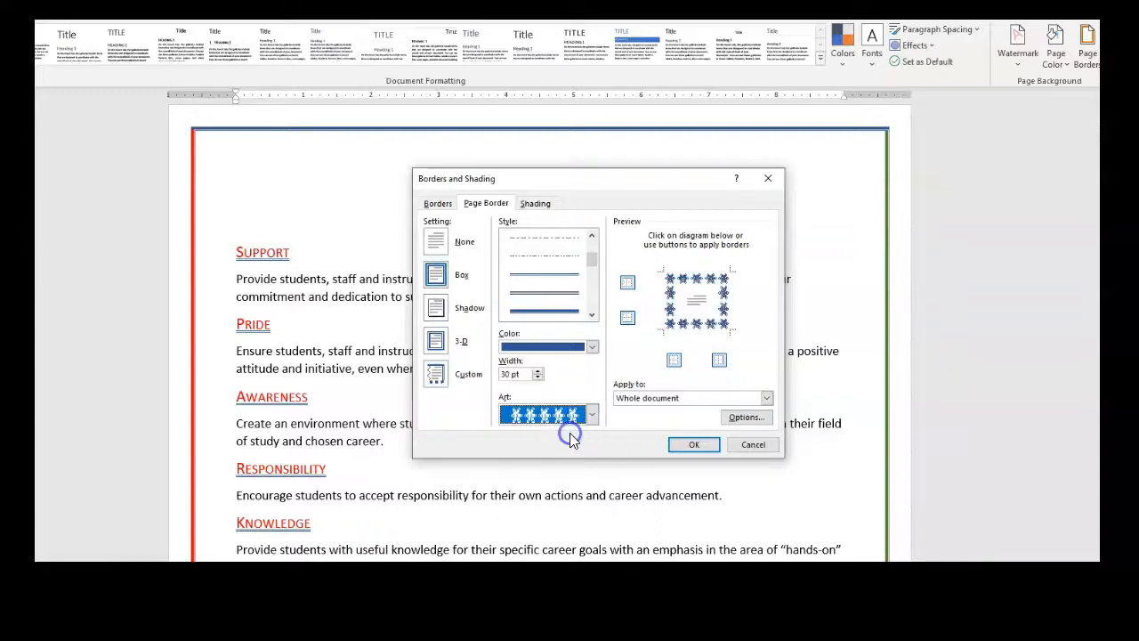
- Colour the snowflake art border medium blue from the theme colours and apply it to the page
left_click(593, 347)
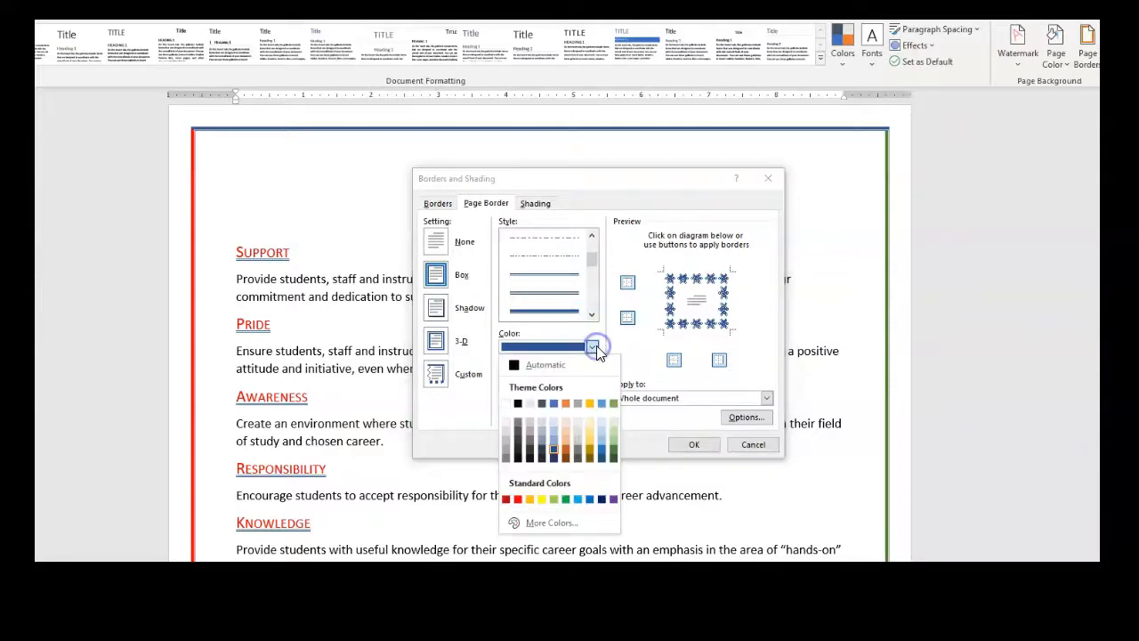
left_click(551, 402)
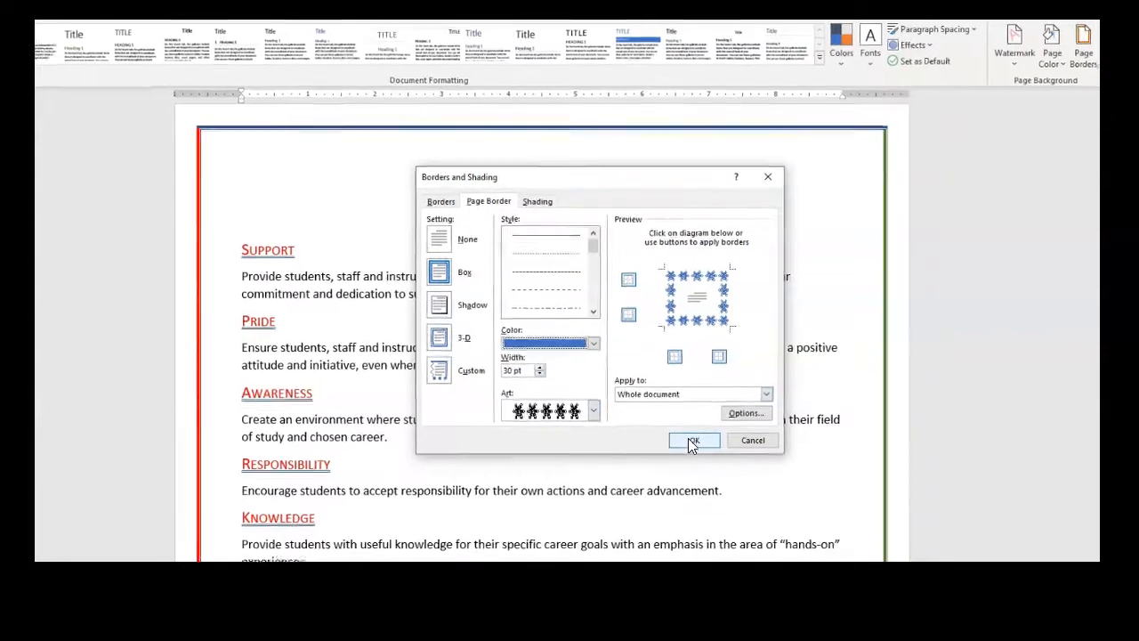
left_click(691, 440)
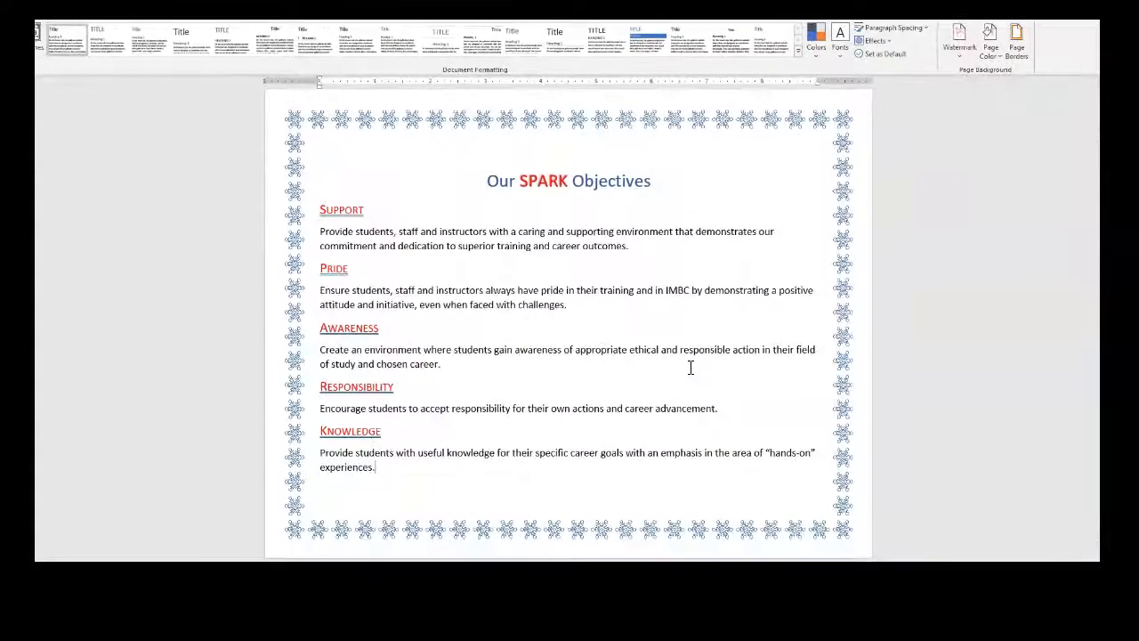
- Restrict the snowflake page border to "This section - First page only" and apply the setting
left_click(1015, 46)
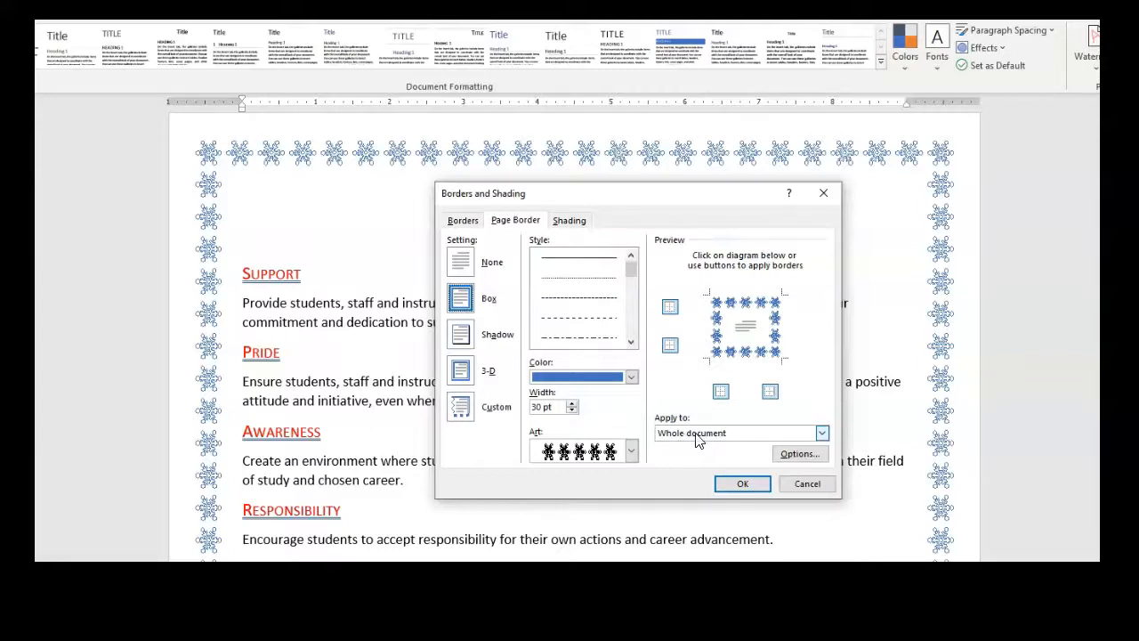
left_click(822, 434)
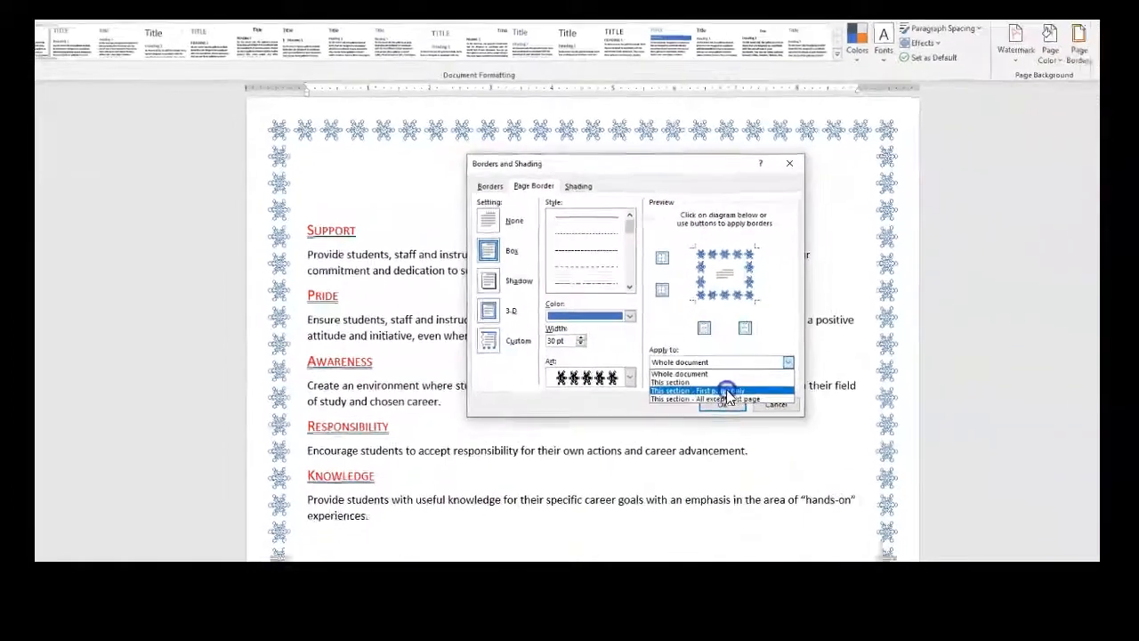
left_click(746, 468)
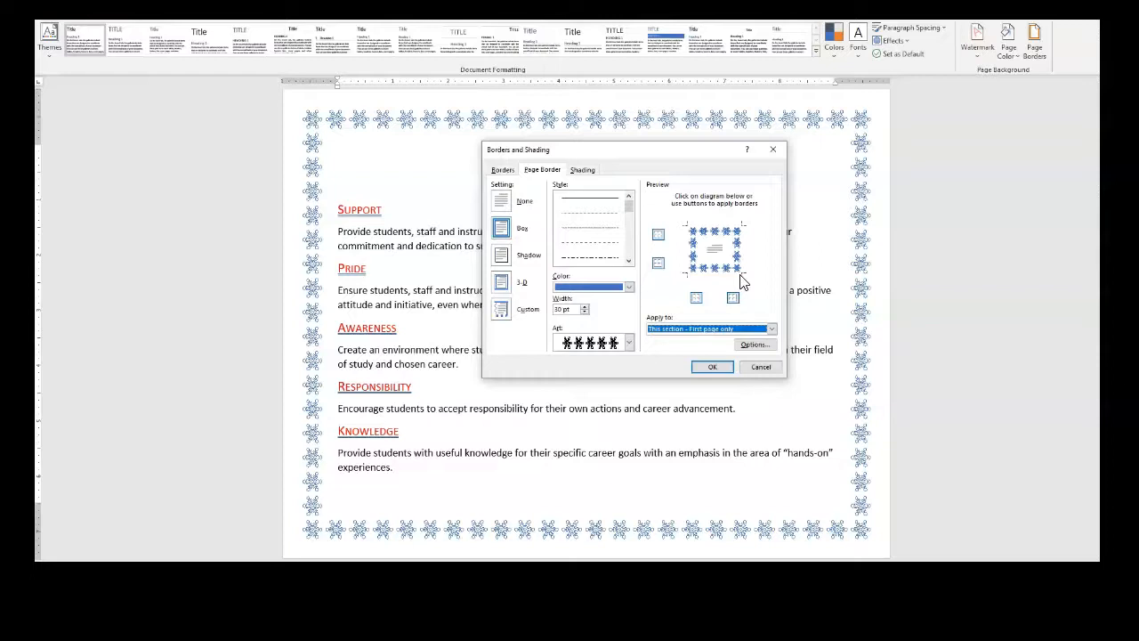
left_click(715, 368)
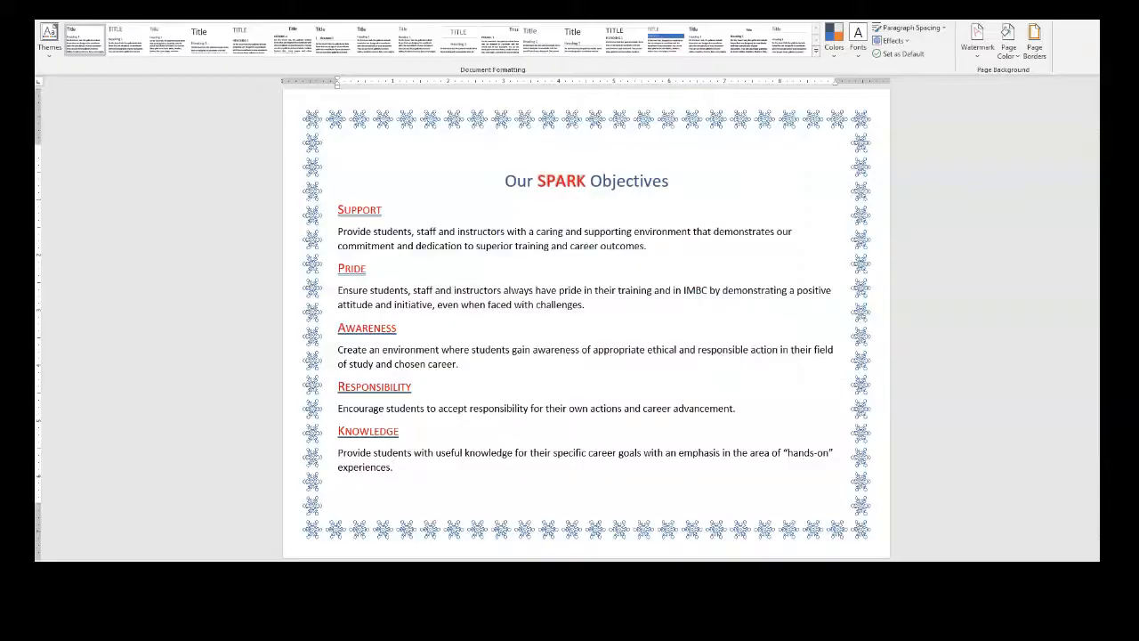